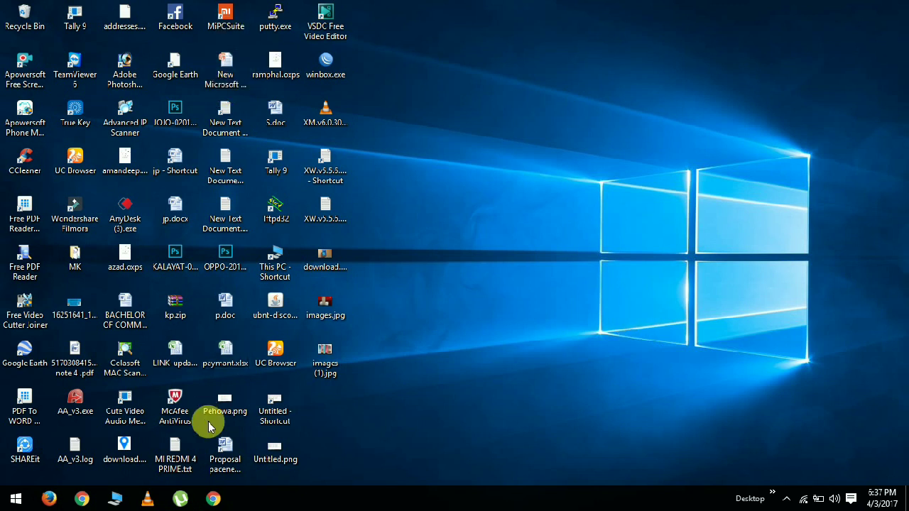
- Bring up the taskbar preview thumbnail of the Chrome window showing the Google home page
mouse_move(213, 500)
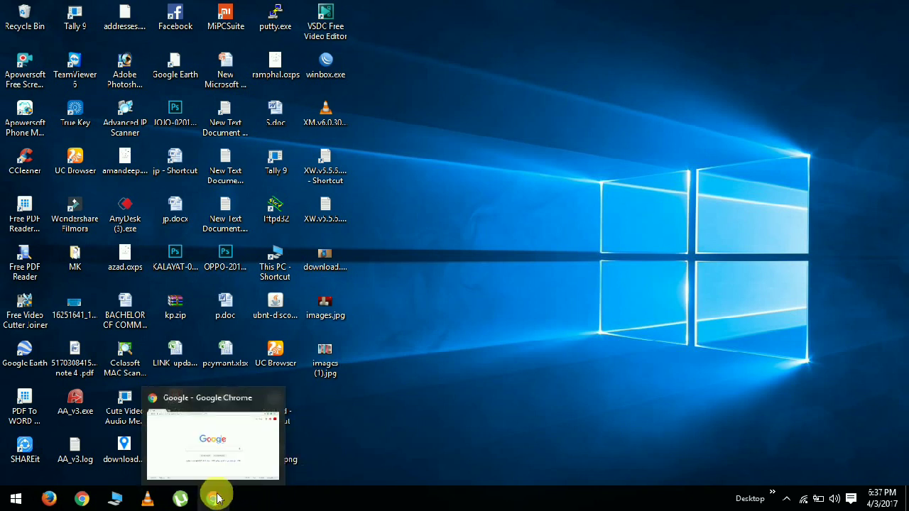
- Bring the Chrome window with the Google home page back to the foreground
click(236, 483)
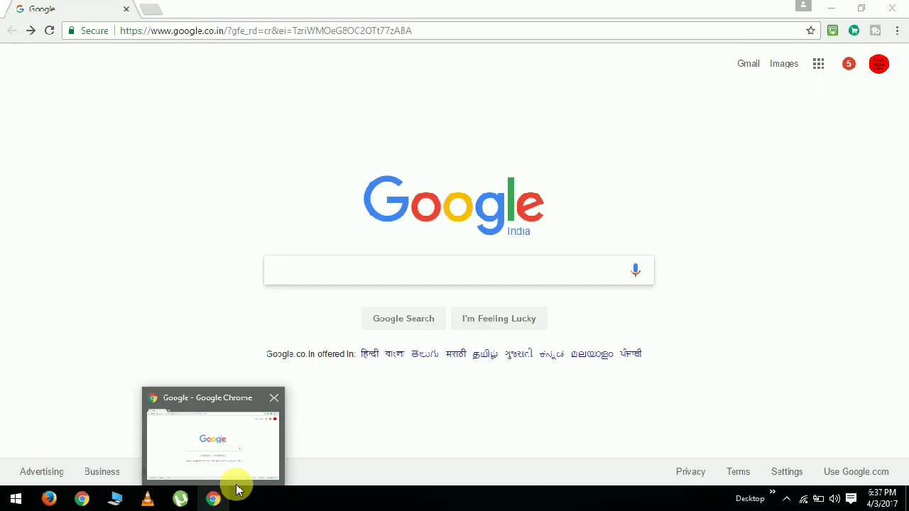
click(214, 500)
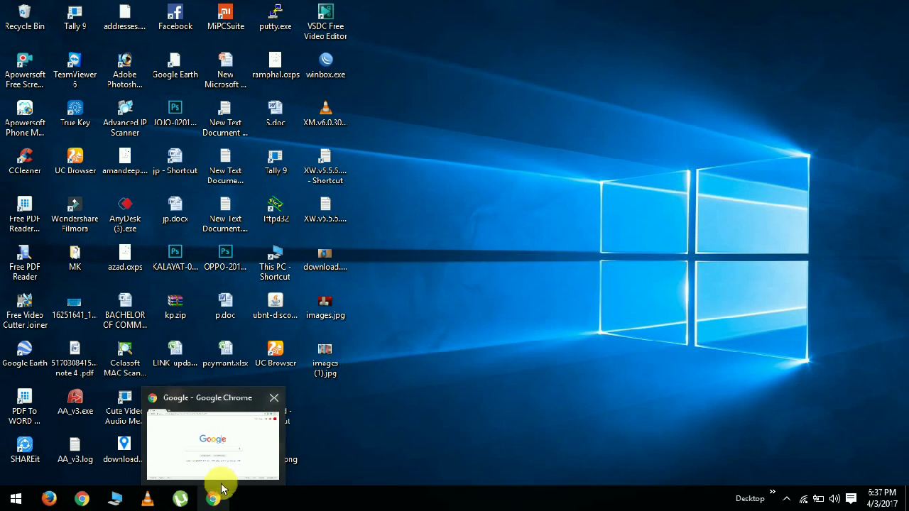
mouse_move(222, 483)
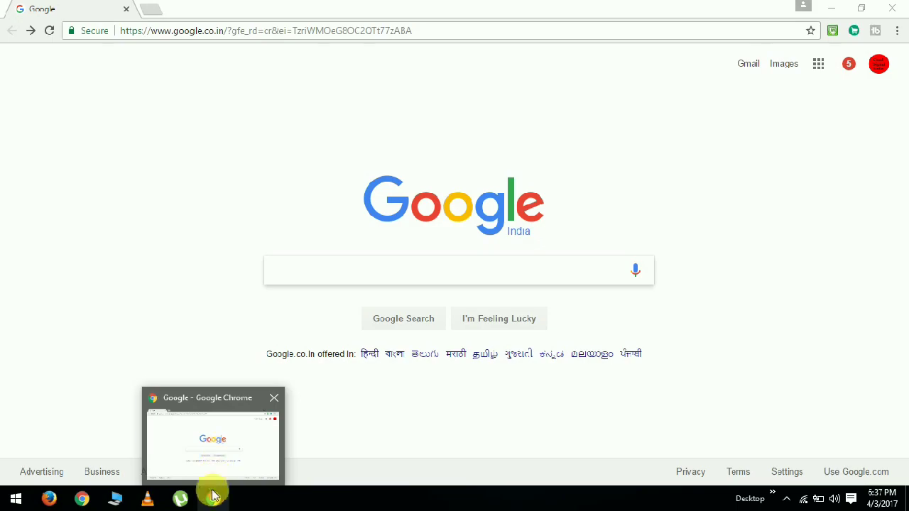
click(213, 501)
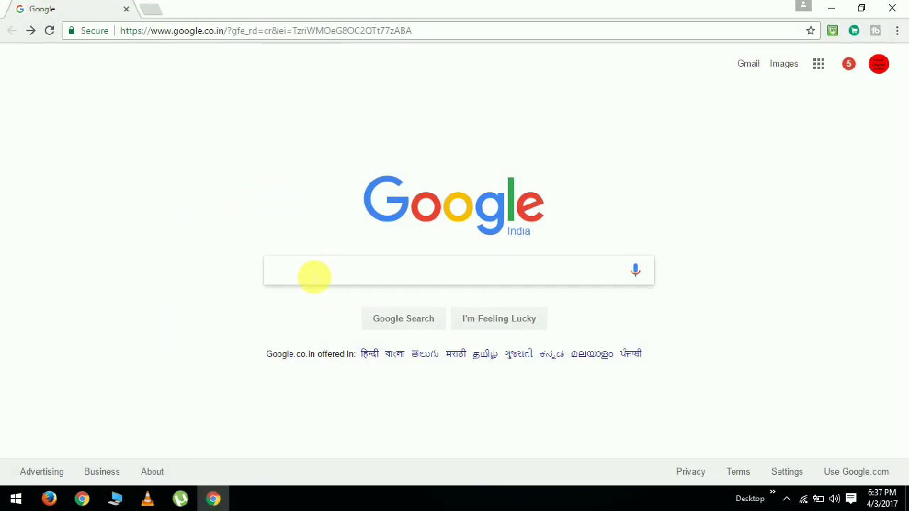
- Search Google for 'mi login', open the Mi Account sign-in page, and clear the prefilled email
text(mi l)
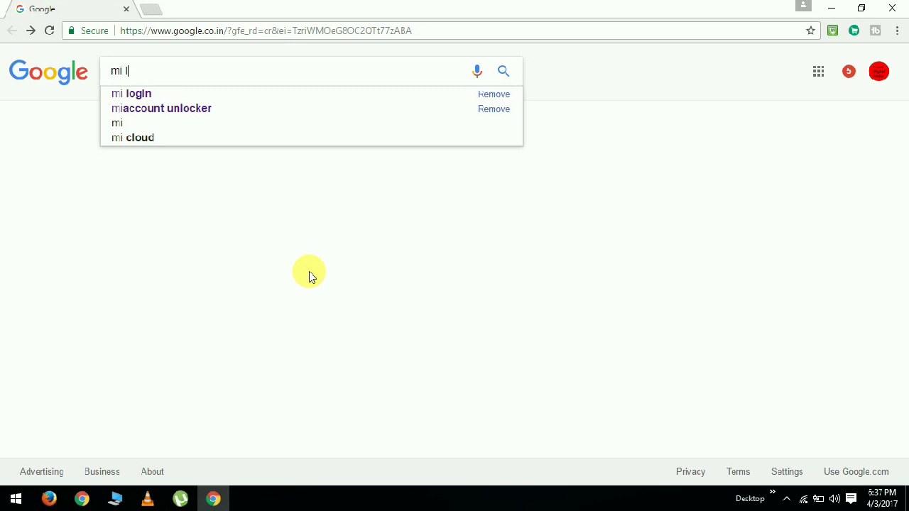
text(ogi)
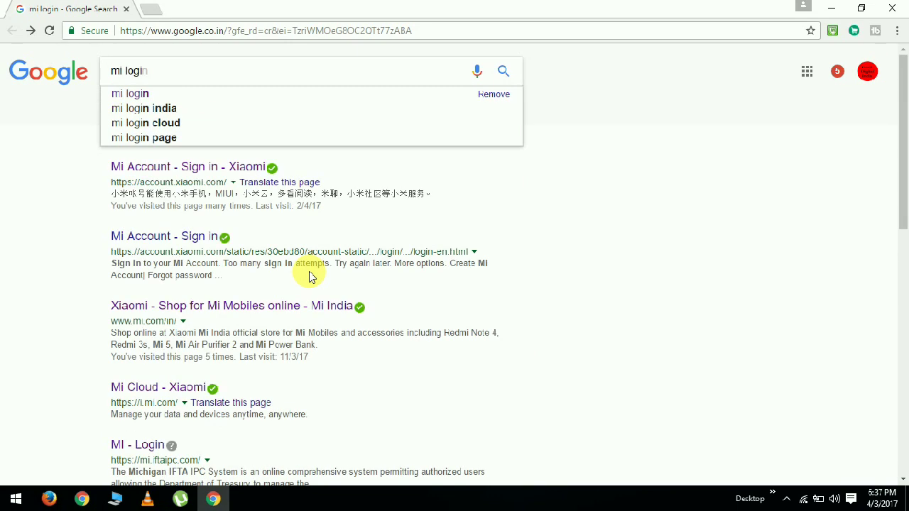
key(Down)
key(Return)
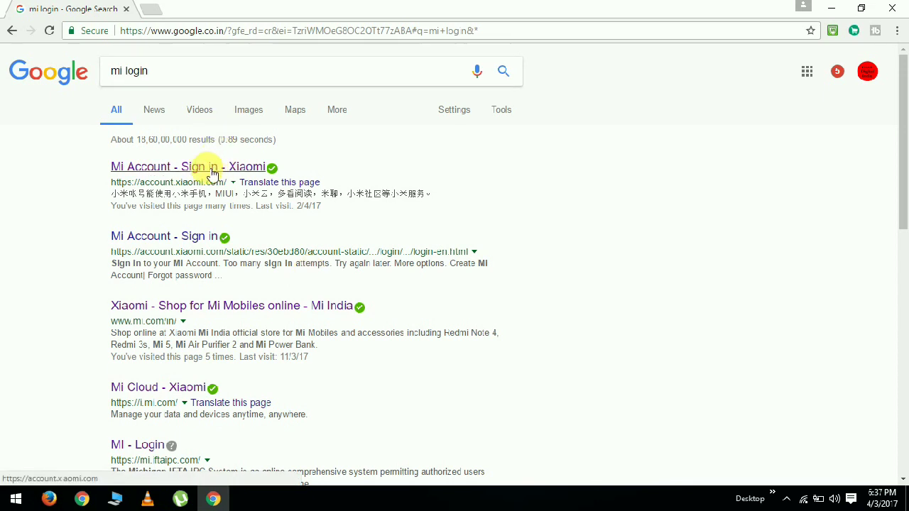
click(230, 174)
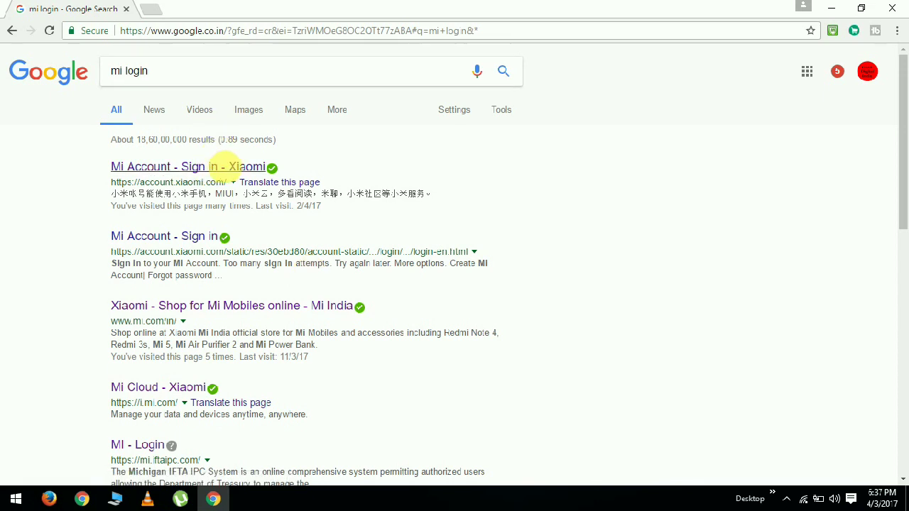
drag(453, 191, 320, 178)
key(BackSpace)
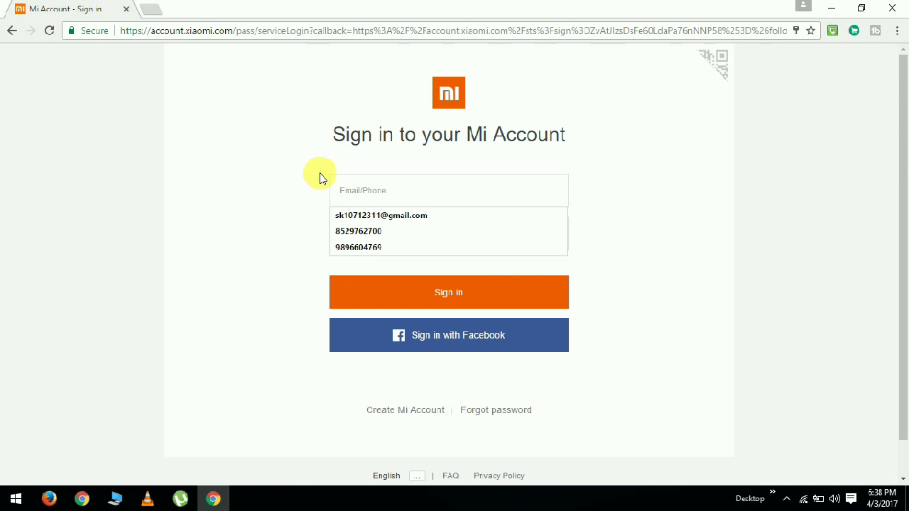
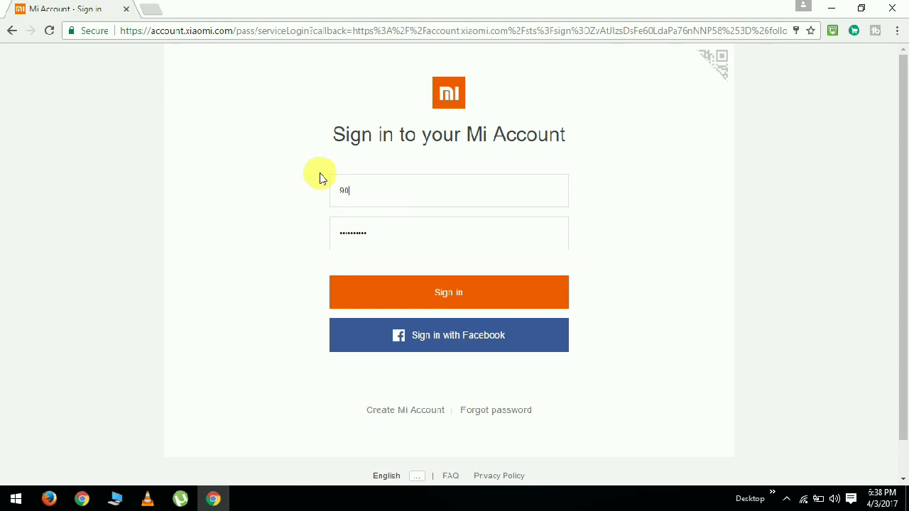
- Sign in with the phone number under India (+91) and the account password
click(375, 197)
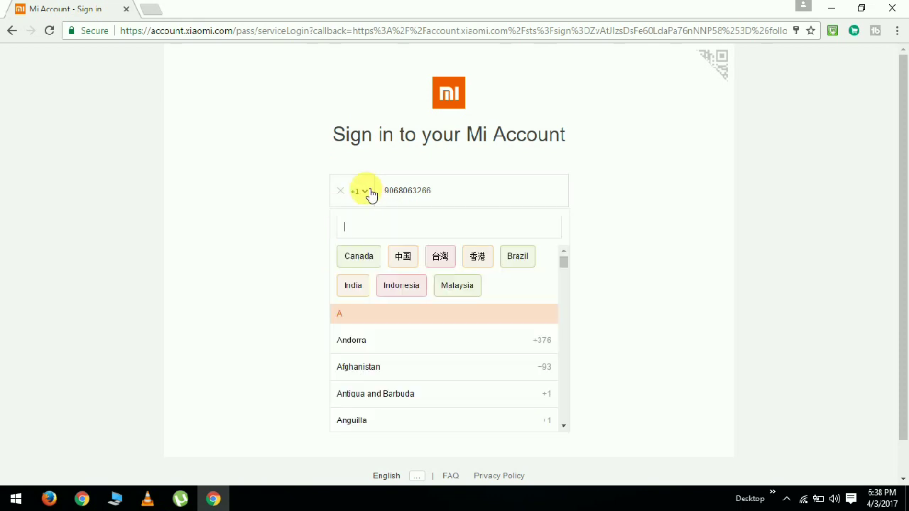
click(356, 287)
double_click(348, 237)
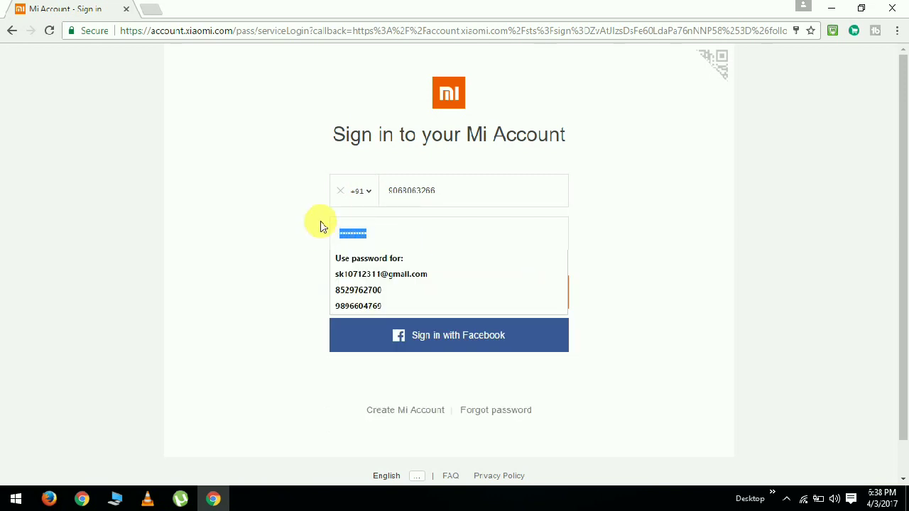
text(•••)
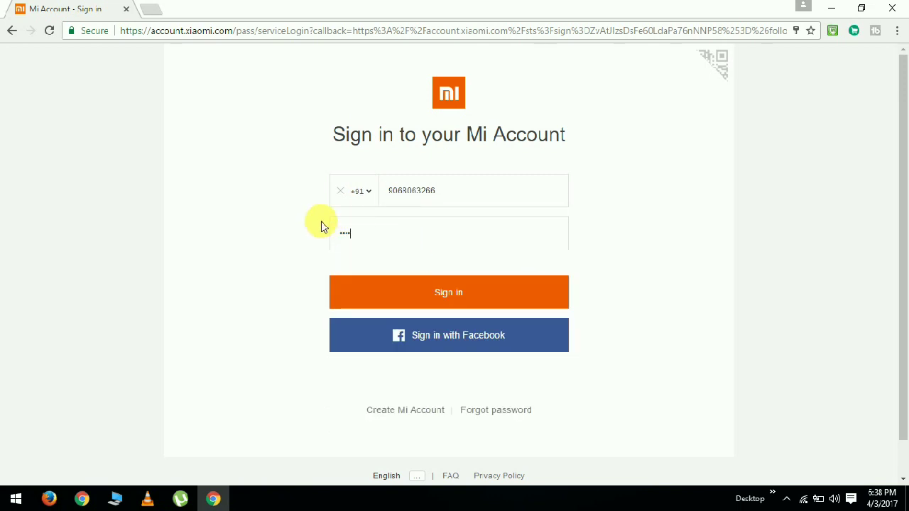
text(•••••••)
click(381, 300)
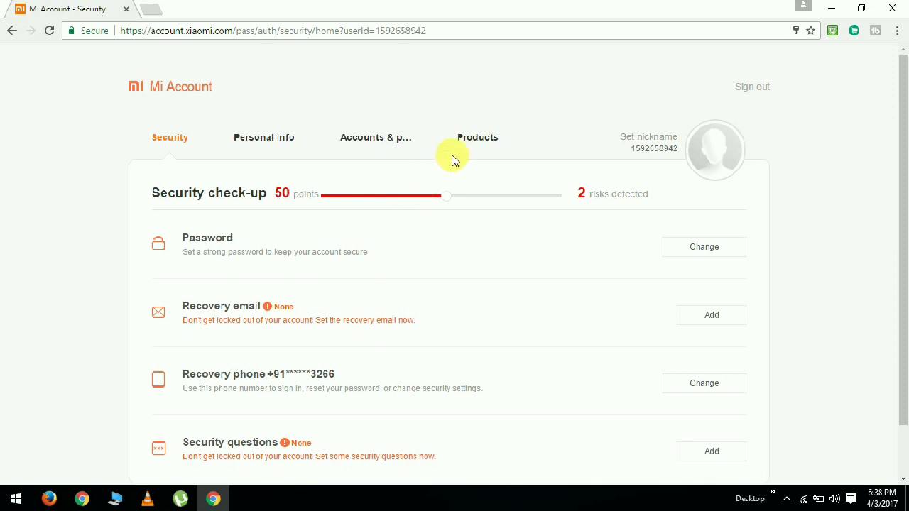
- Open Mi Cloud from the account's Products page, sign in with Mi Account, and open Contacts
click(485, 144)
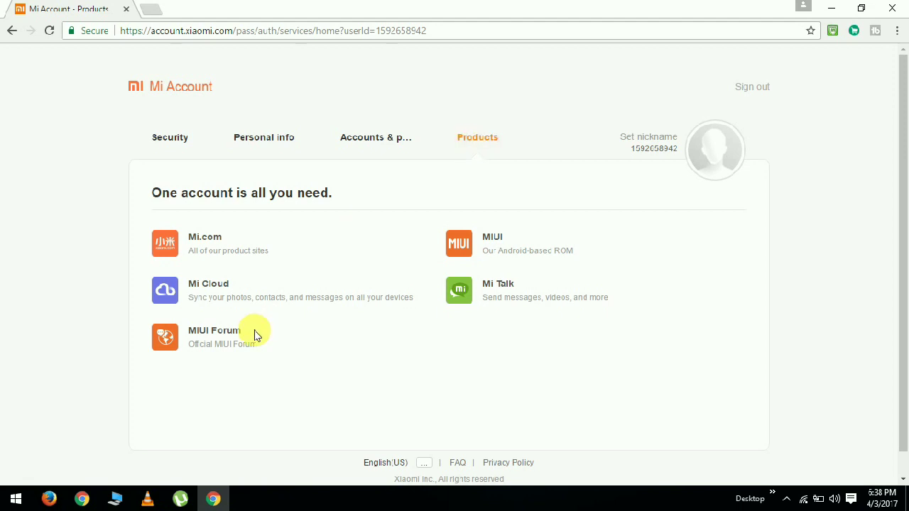
click(215, 288)
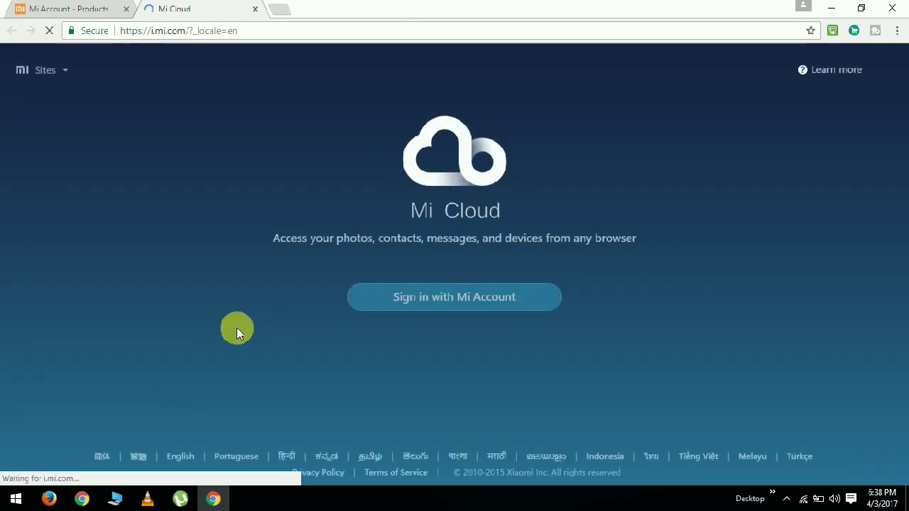
click(491, 302)
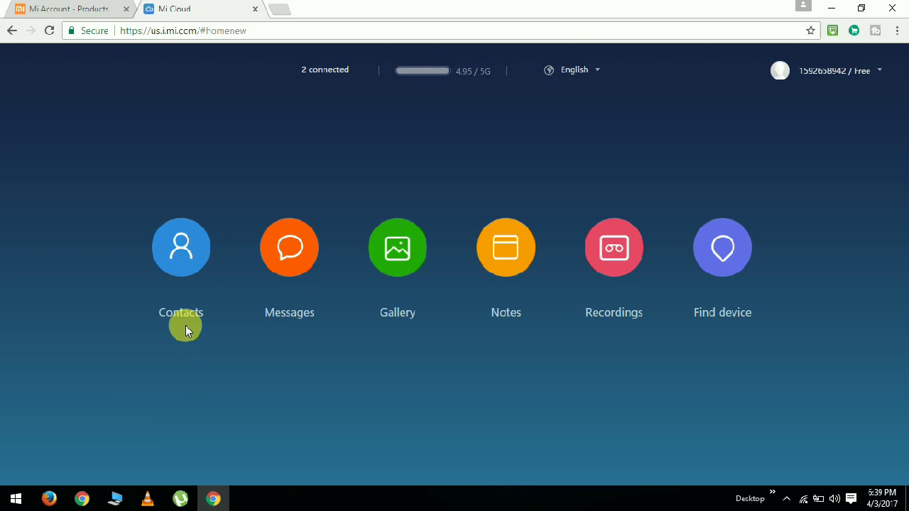
click(189, 245)
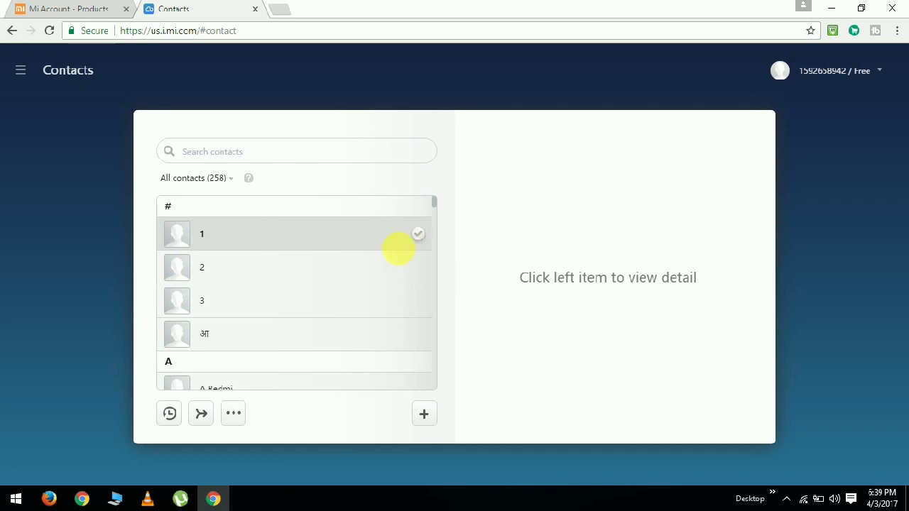
- Select contacts 1 and 2, check the group options, then deselect both contacts
scroll(384, 254, down, 15)
scroll(376, 259, down, 15)
scroll(343, 306, down, 15)
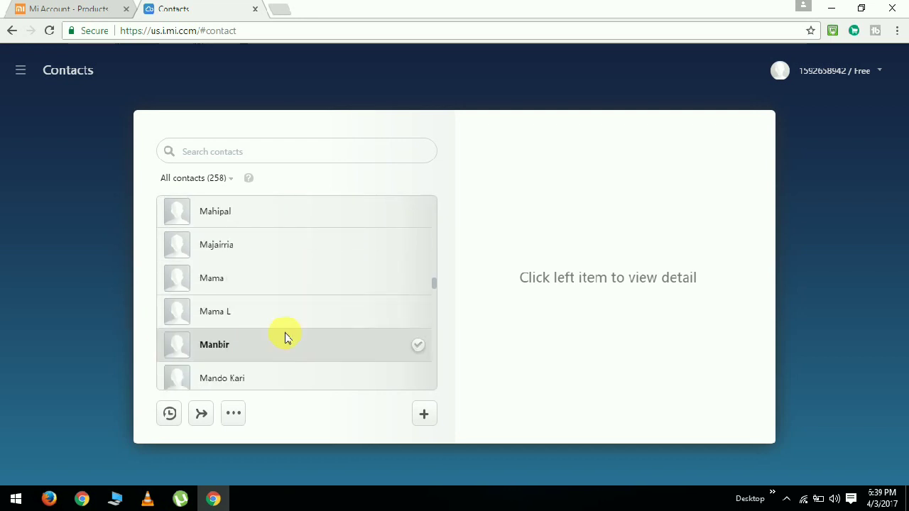
scroll(309, 282, up, 12)
scroll(396, 264, up, 15)
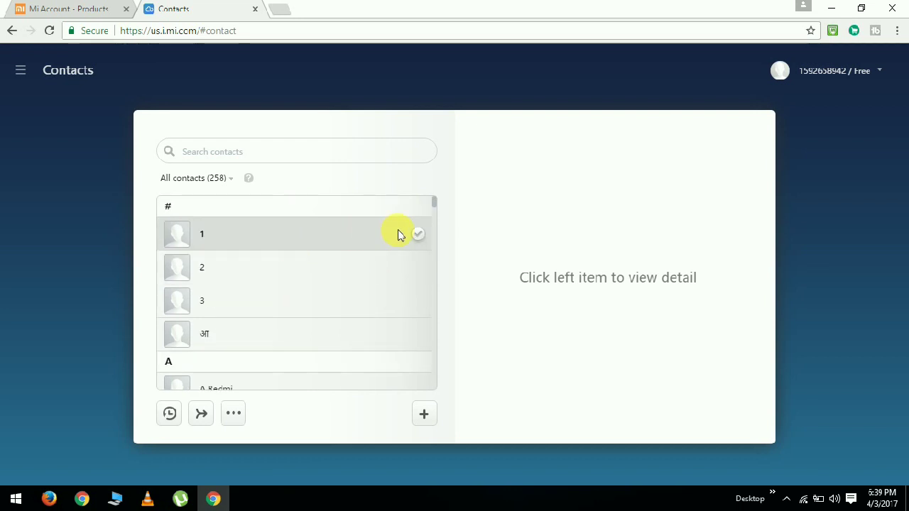
click(419, 235)
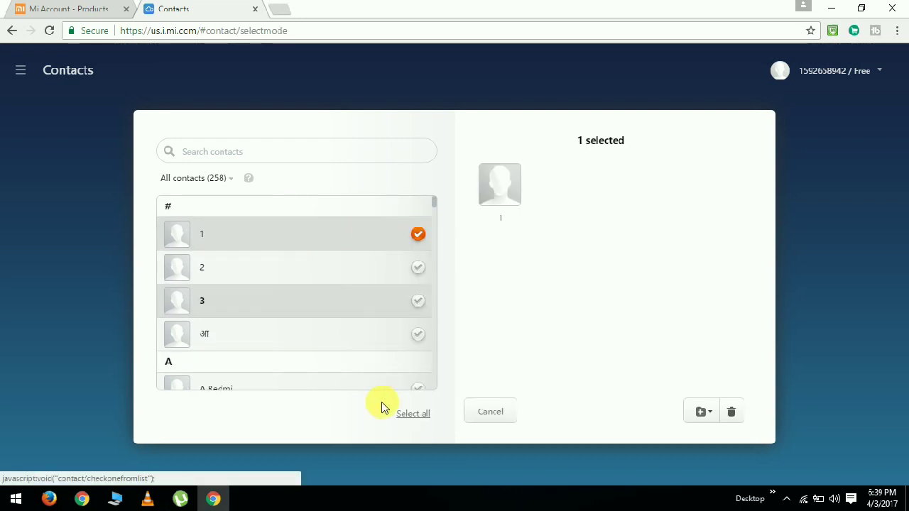
click(417, 269)
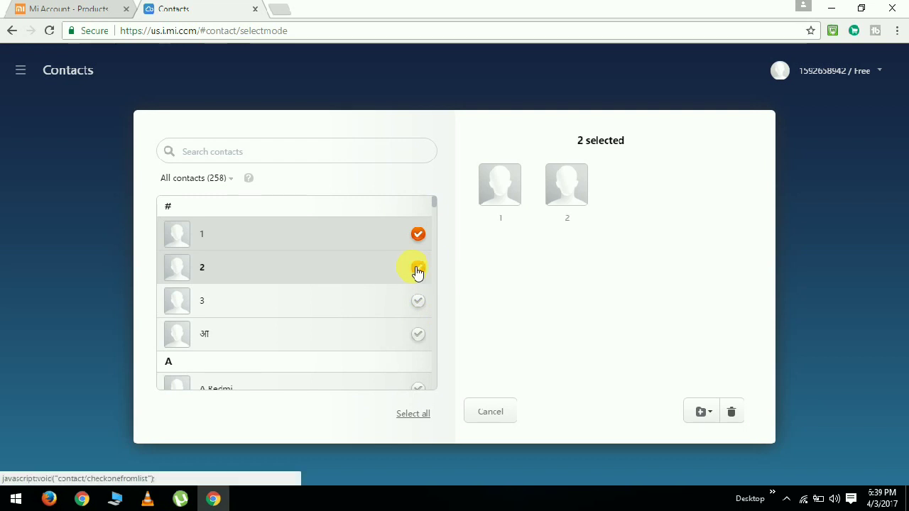
click(713, 416)
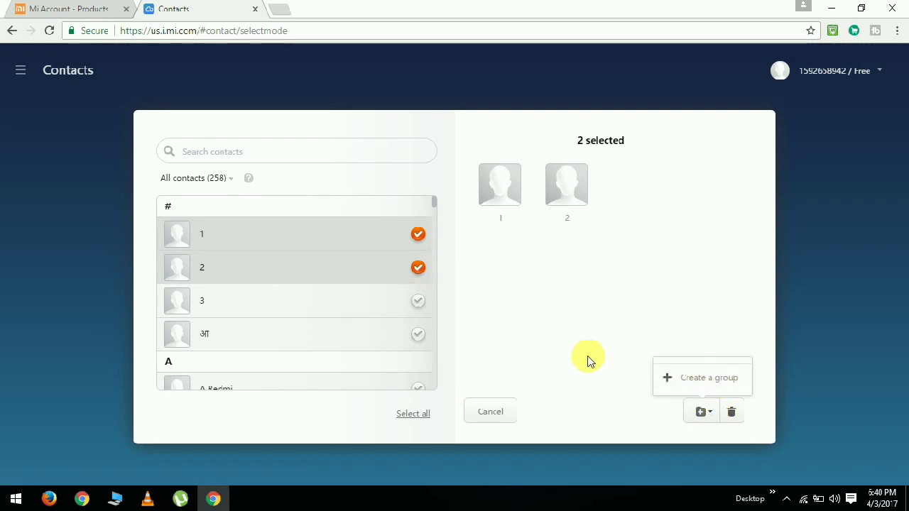
click(234, 178)
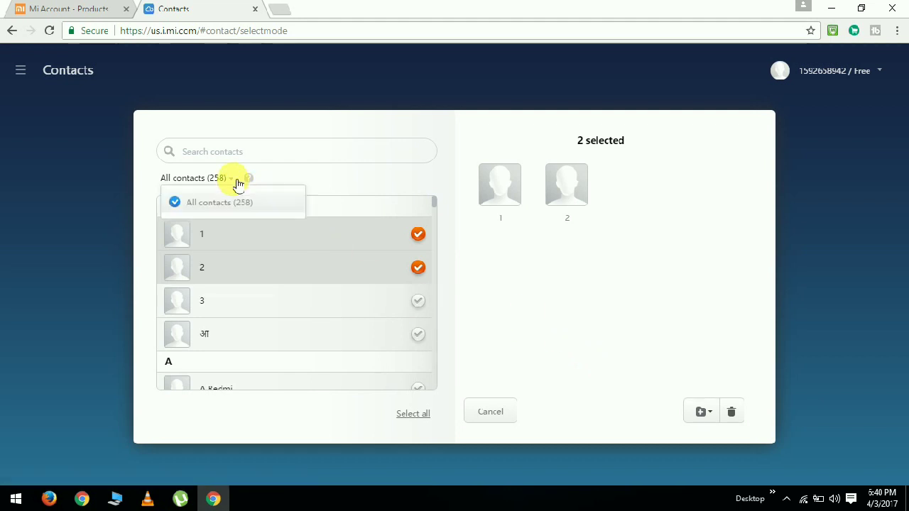
click(418, 233)
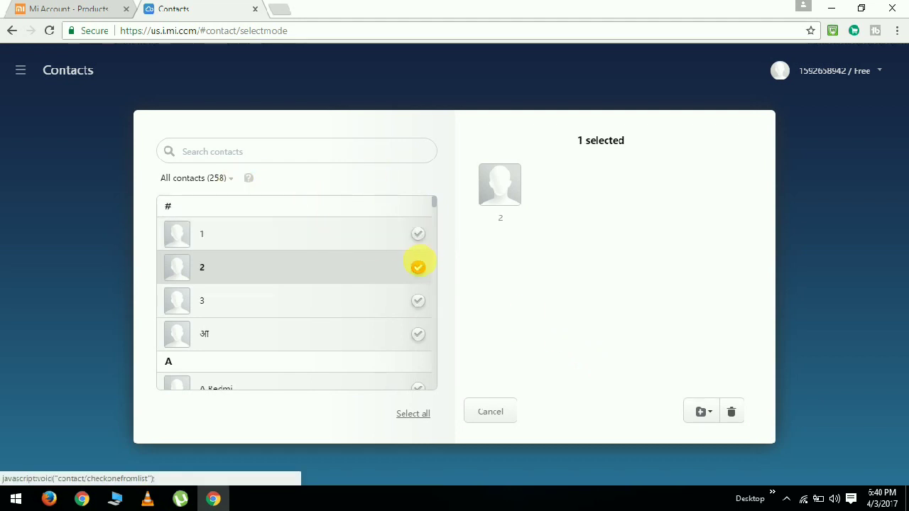
click(419, 269)
- View the details of contacts 1, 2, 3 and आ
click(250, 240)
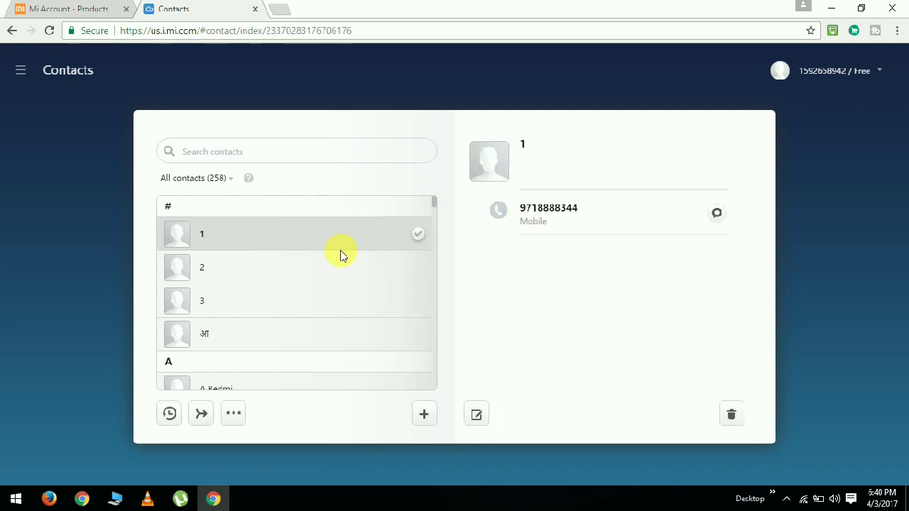
click(300, 265)
click(289, 306)
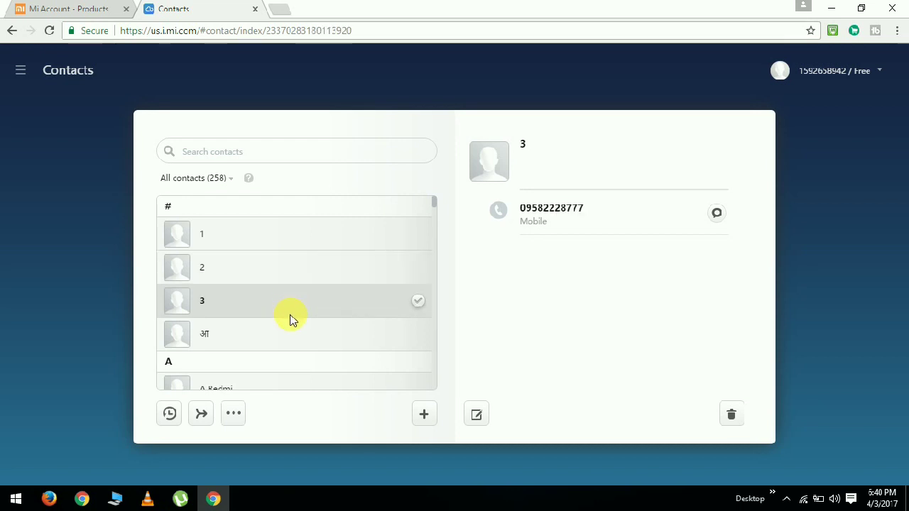
click(290, 329)
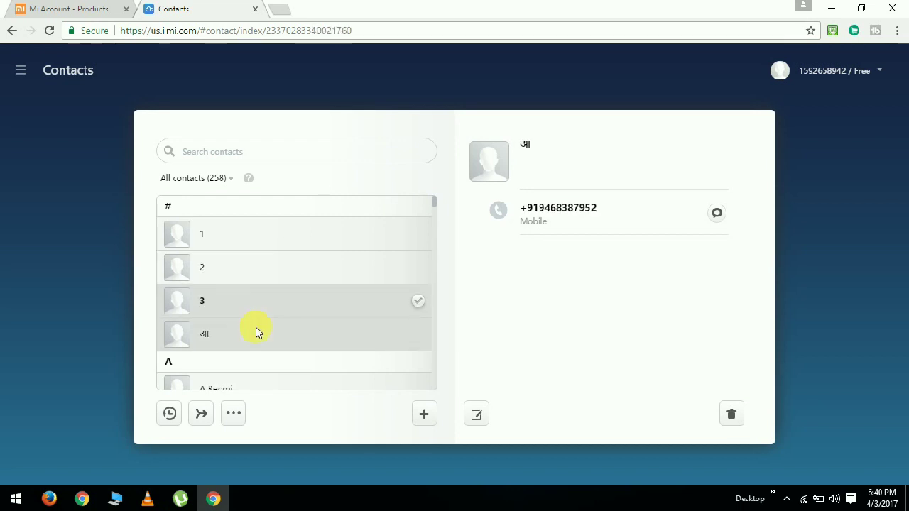
- Show and close the extra contact options, then dismiss the browser's right-click menu
click(233, 413)
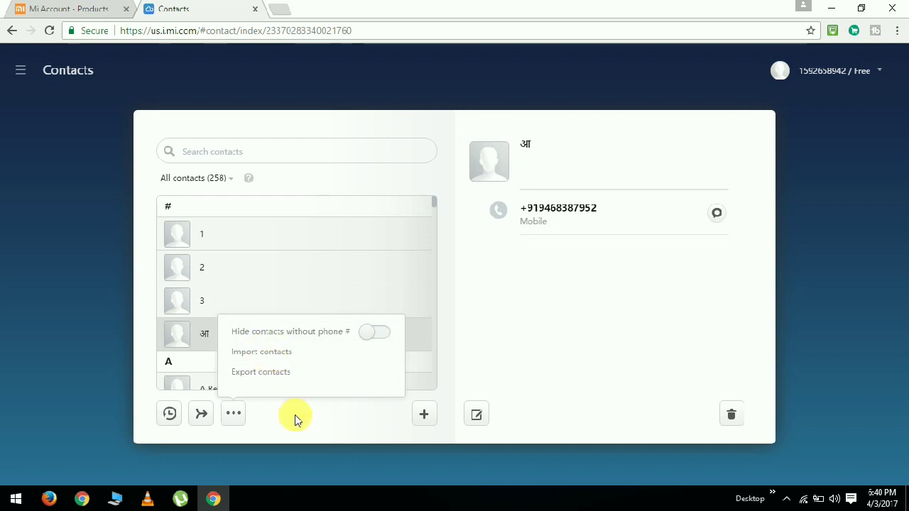
click(317, 451)
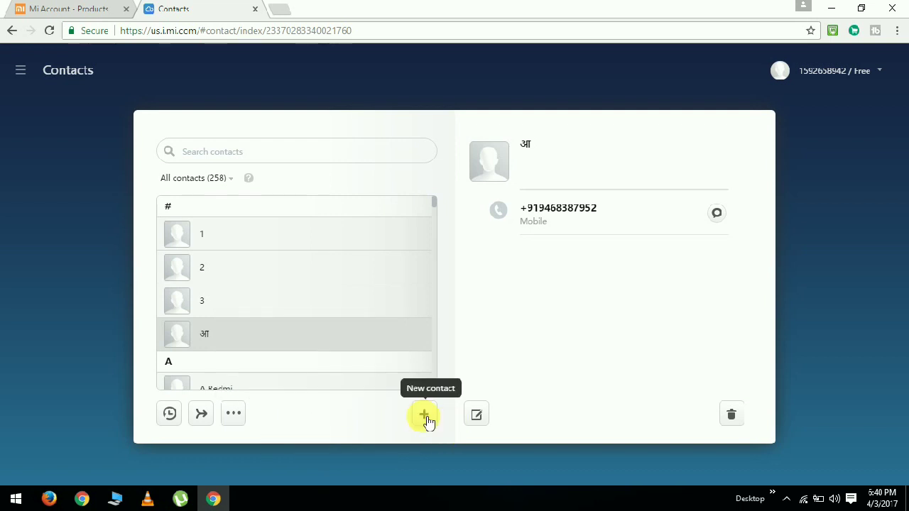
right_click(265, 292)
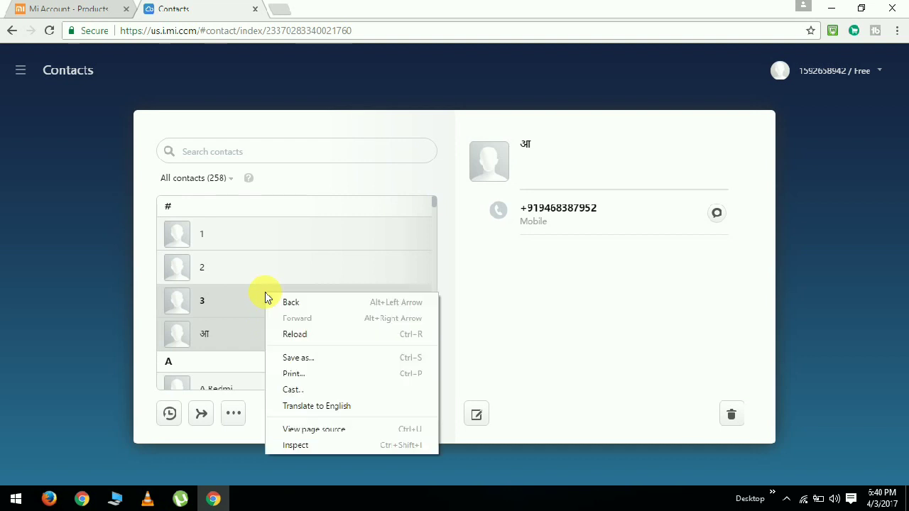
click(248, 454)
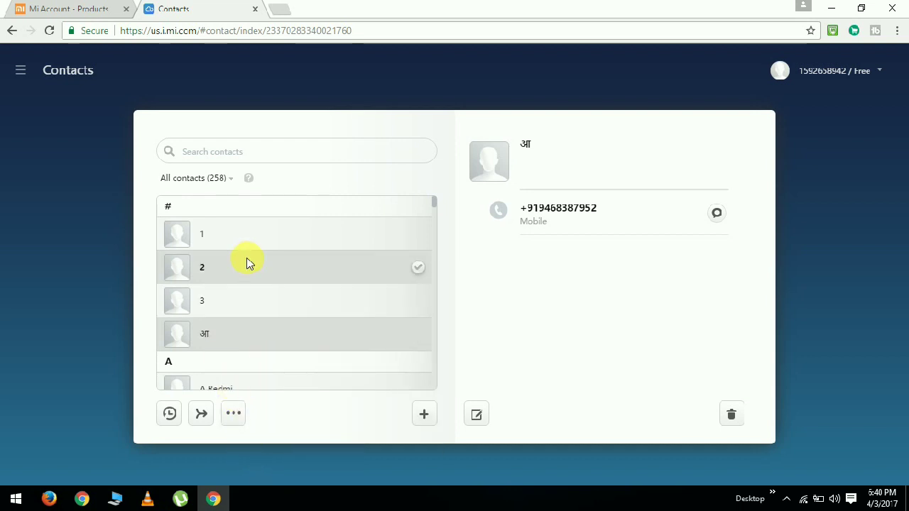
mouse_move(21, 71)
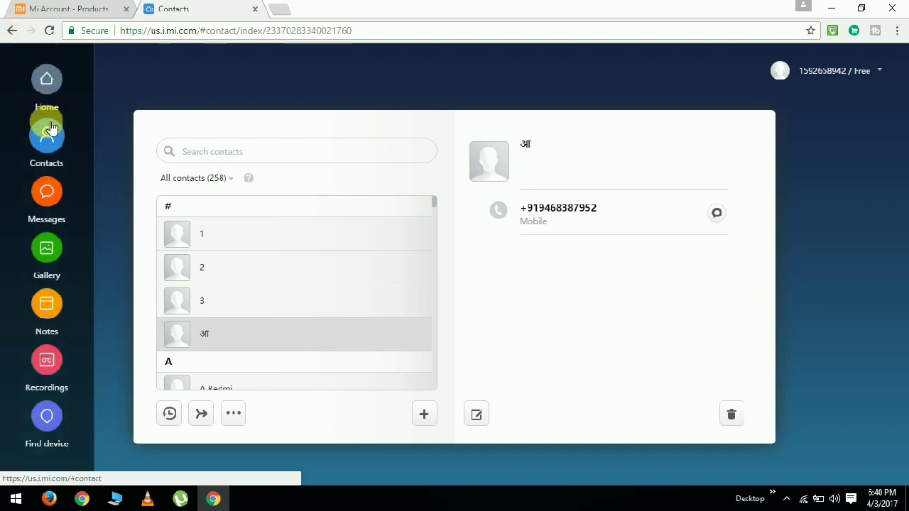
- Read the VM-IPAYTM Paytm refund and recharge texts in Messages, then go back Home
click(47, 190)
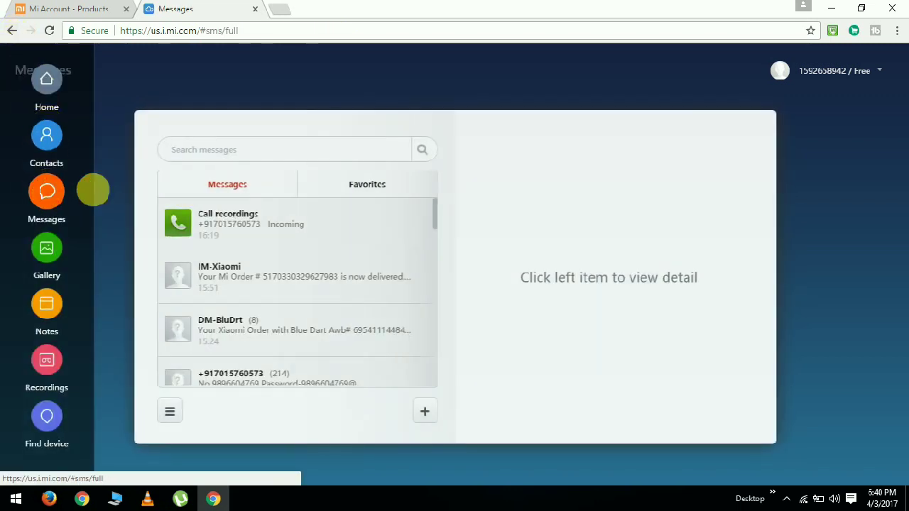
drag(432, 218, 437, 303)
click(347, 261)
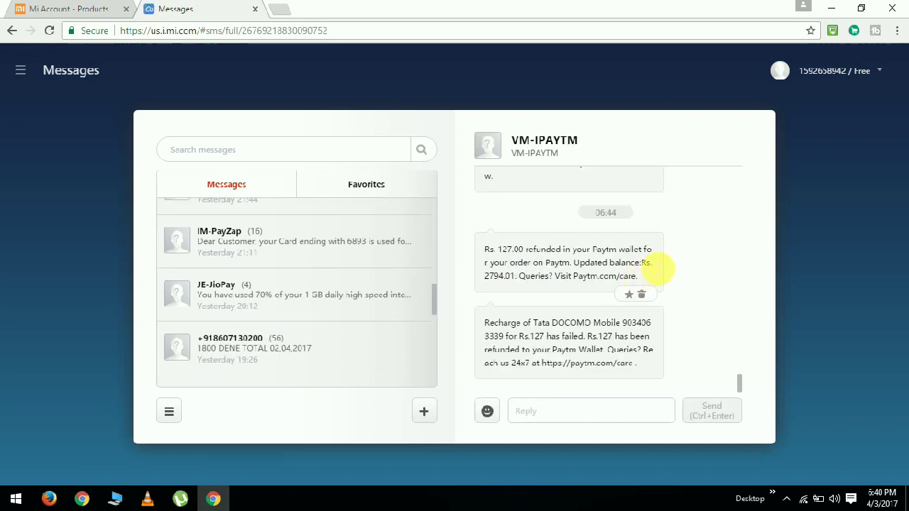
scroll(645, 253, up, 5)
scroll(643, 254, up, 15)
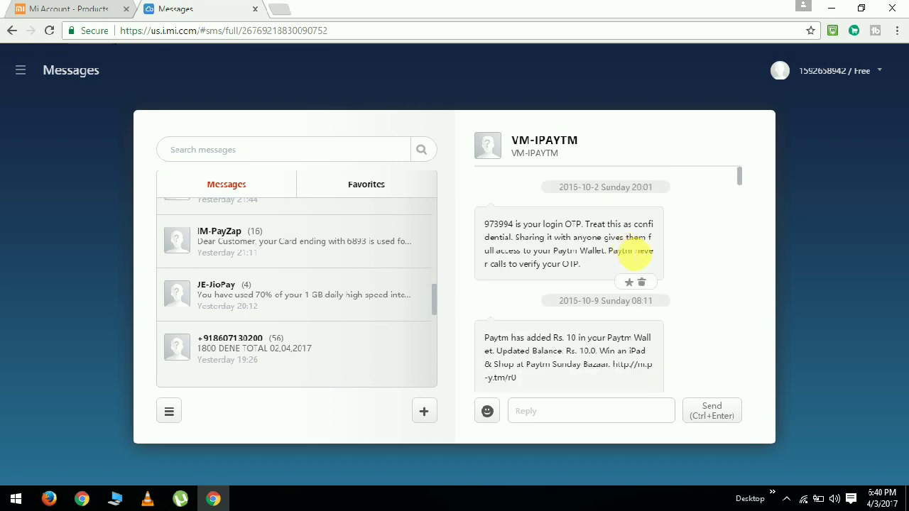
scroll(636, 254, down, 15)
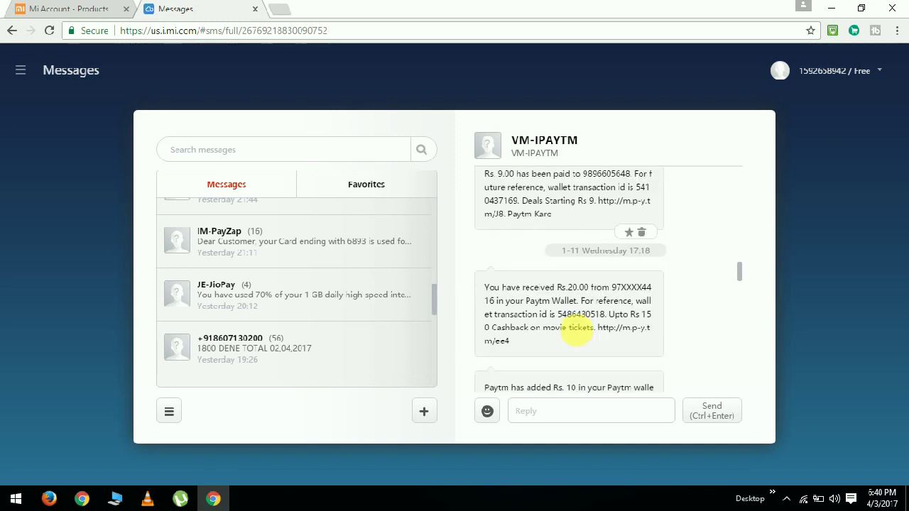
click(545, 415)
scroll(524, 372, down, 3)
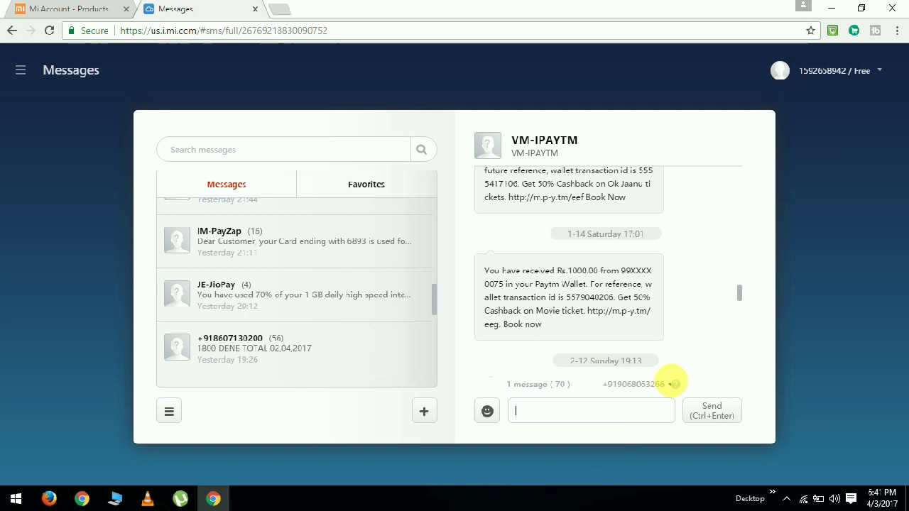
scroll(560, 313, up, 5)
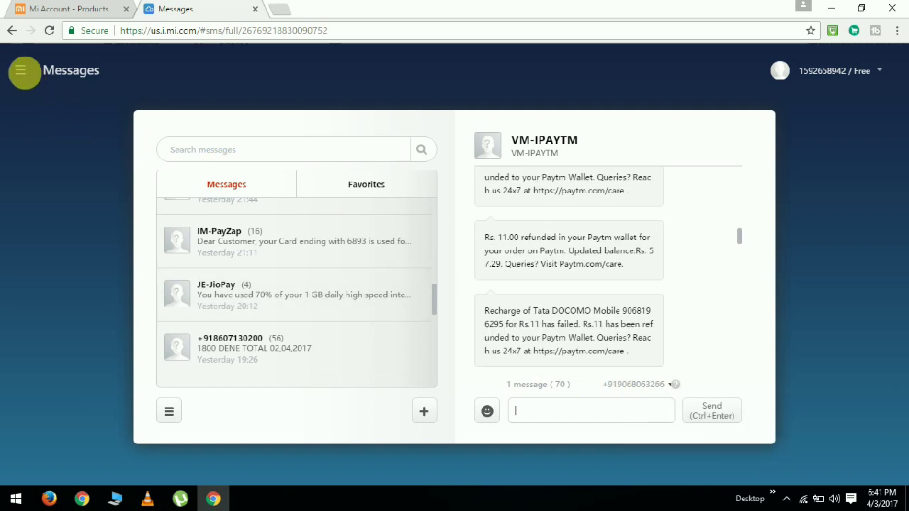
click(22, 69)
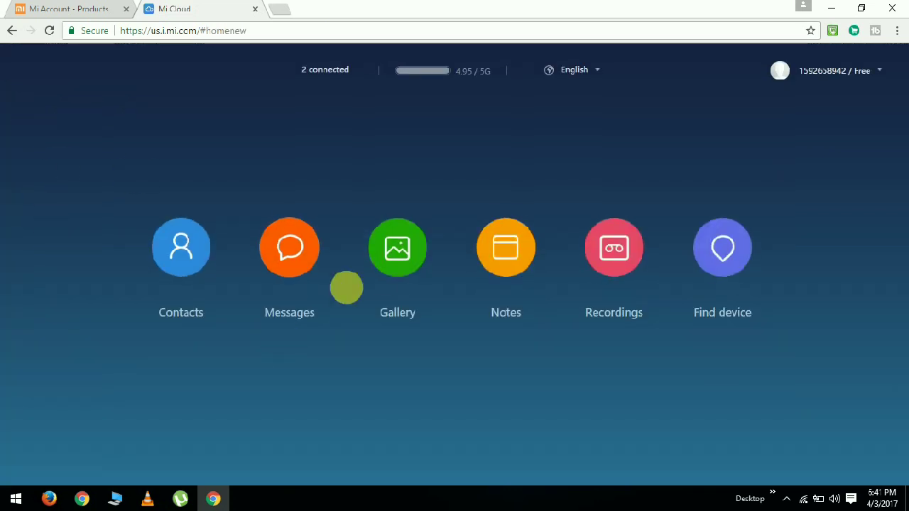
- Open the WhatsApp Videos album under Gallery's Albums and download its .mp4 clip
click(396, 253)
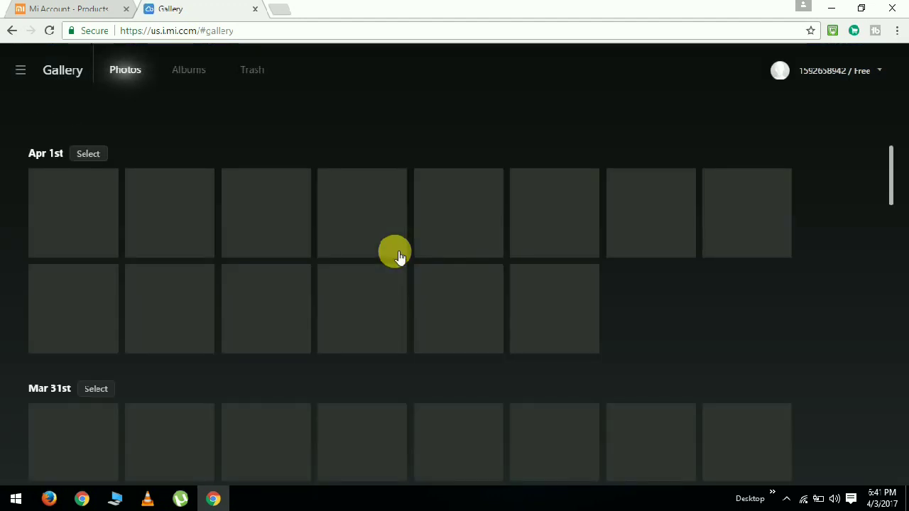
click(189, 69)
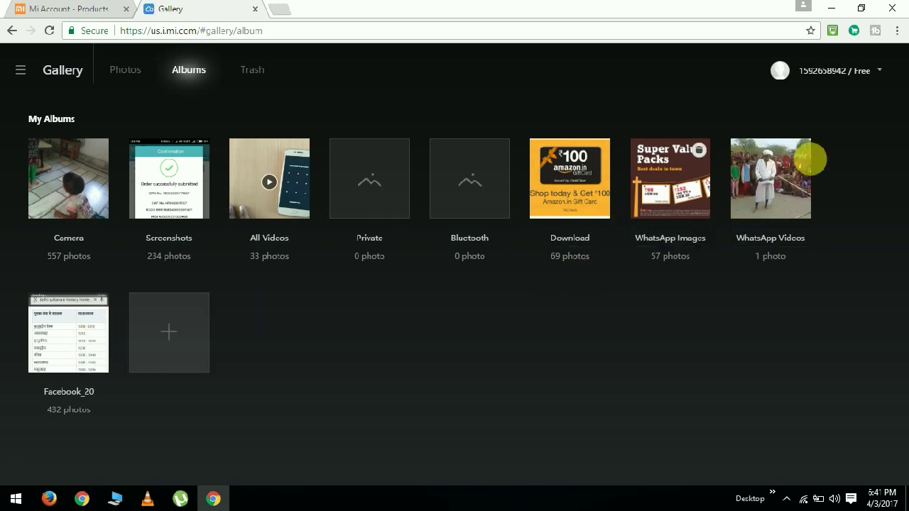
click(770, 177)
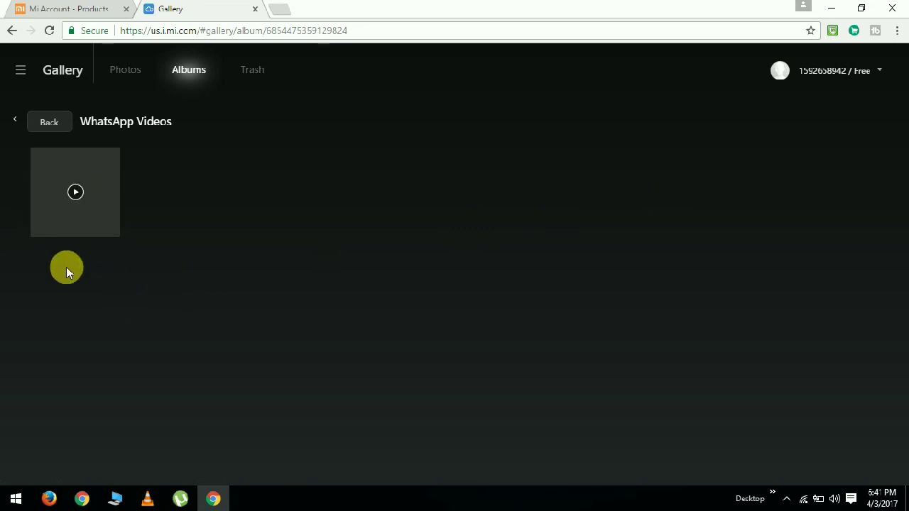
click(75, 194)
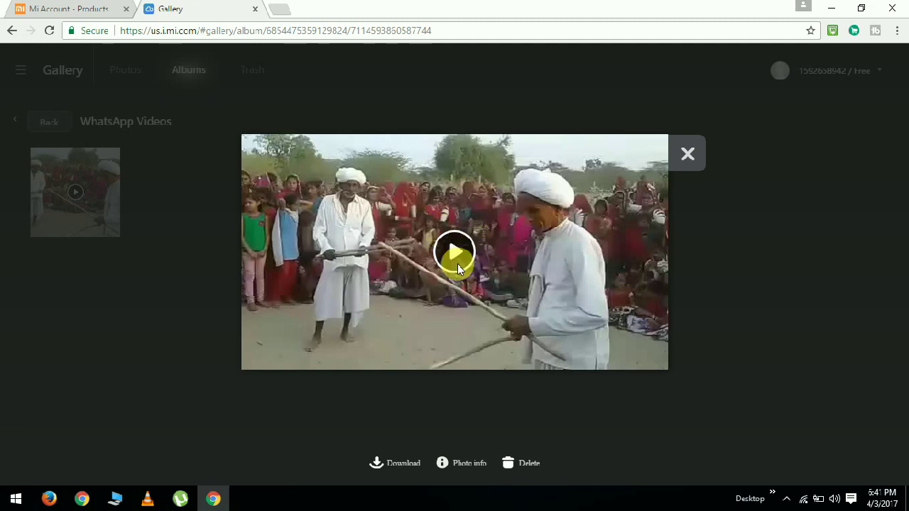
click(383, 465)
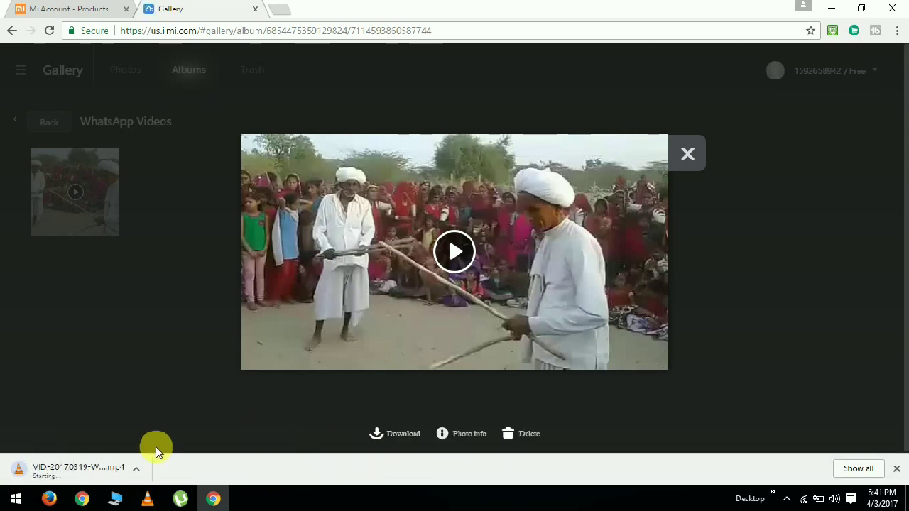